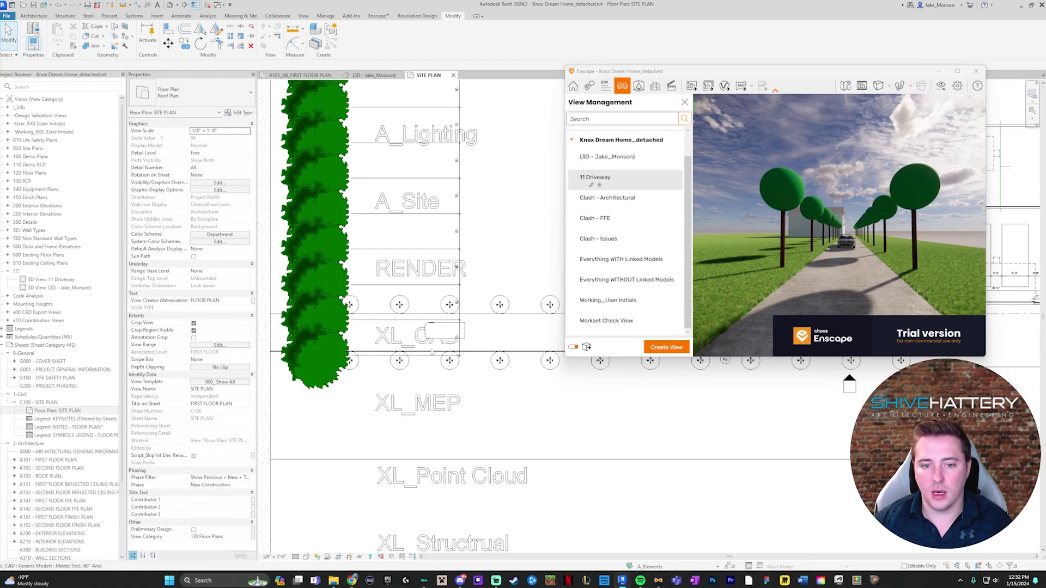
Step: Select the car on the driveway and examine the tree rows along it up to grid bubbles Ax and Ay
left_click(452, 309)
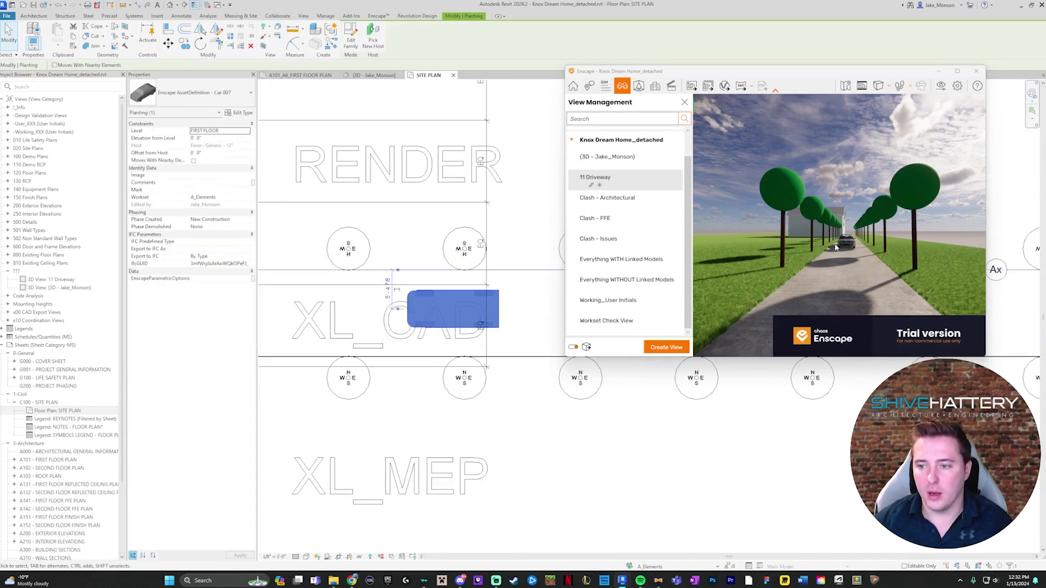
middle_click_drag(377, 362, 283, 376)
scroll(283, 376, "down", 5)
middle_click_drag(567, 369, 328, 327)
scroll(281, 287, "up", 6)
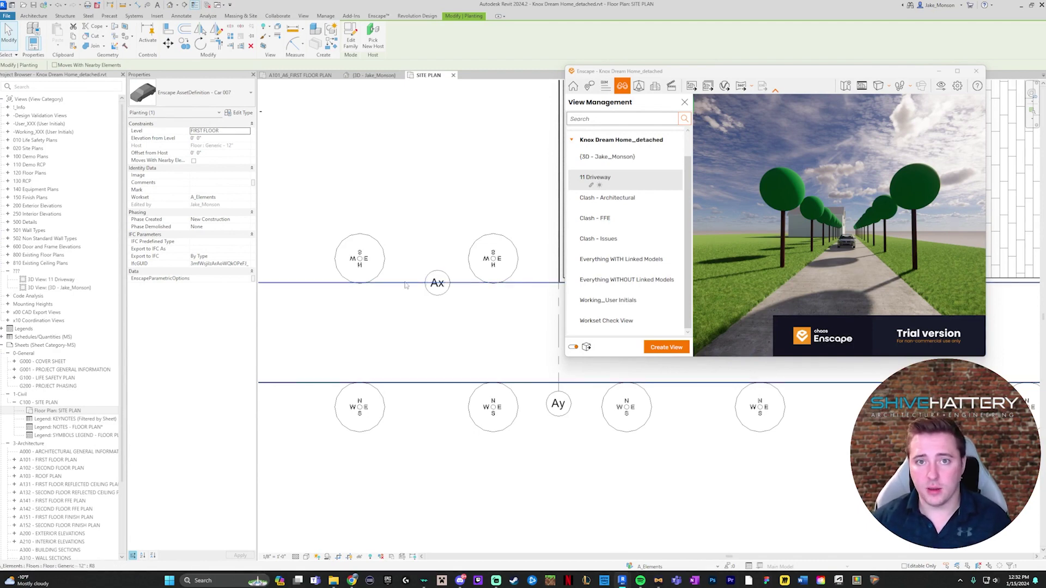
Step: Open the Enscape Asset Library beside the plan and select the diagrammatic tree between grid bubble Ax and the house wall
left_click(378, 16)
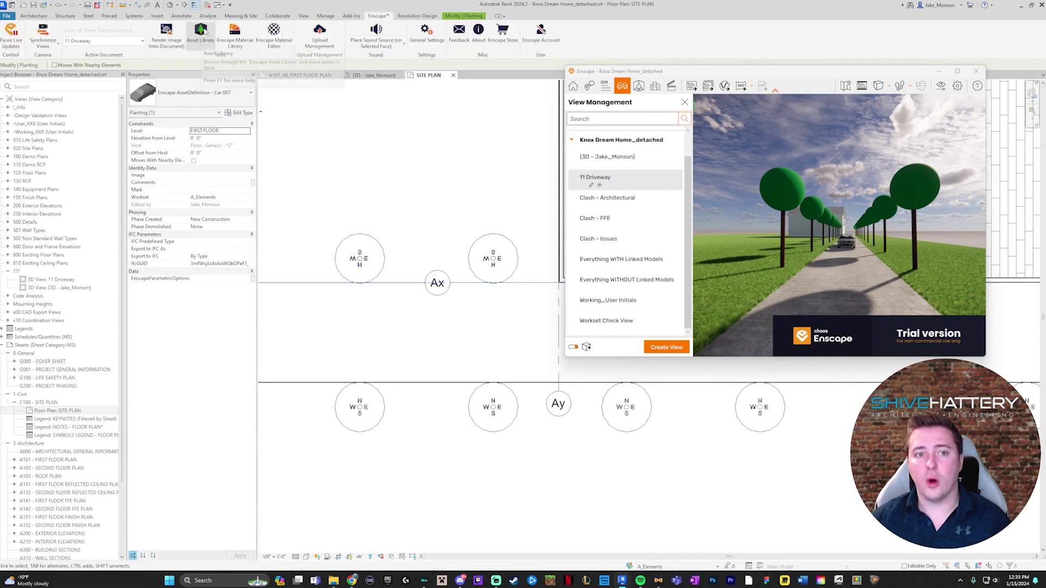
left_click(201, 32)
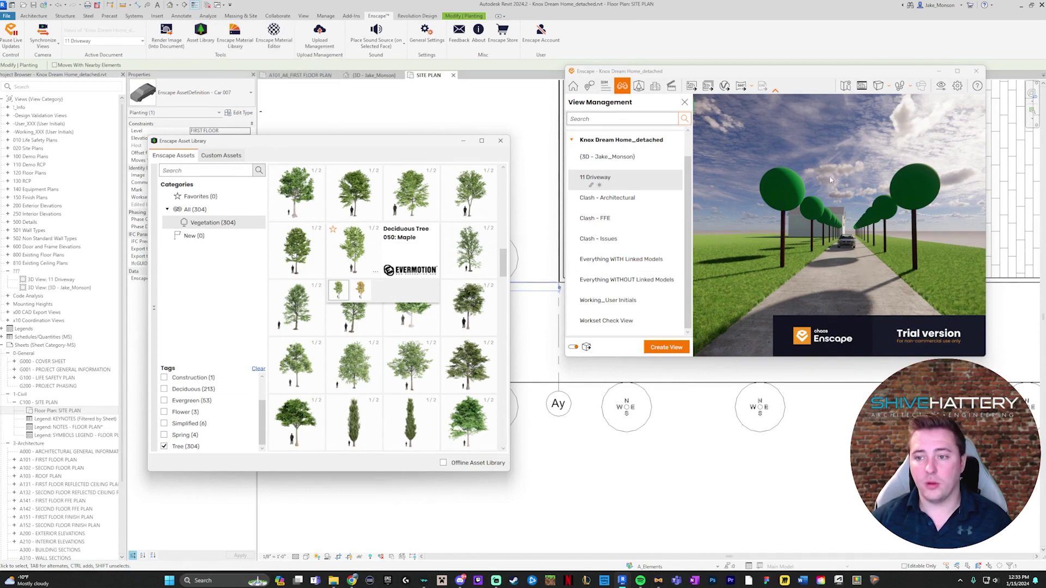
left_click_drag(442, 146, 361, 150)
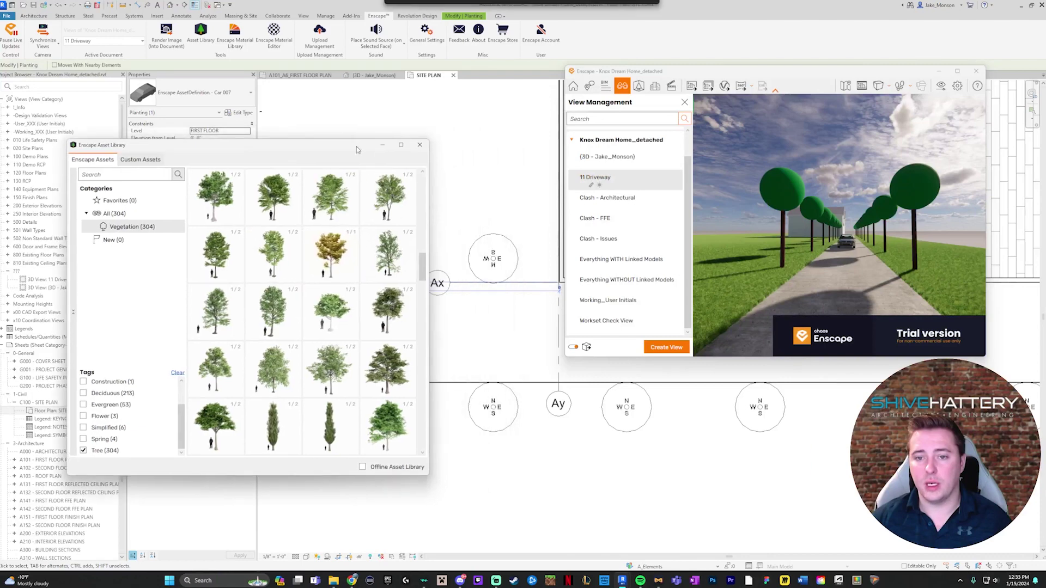
left_click(497, 240)
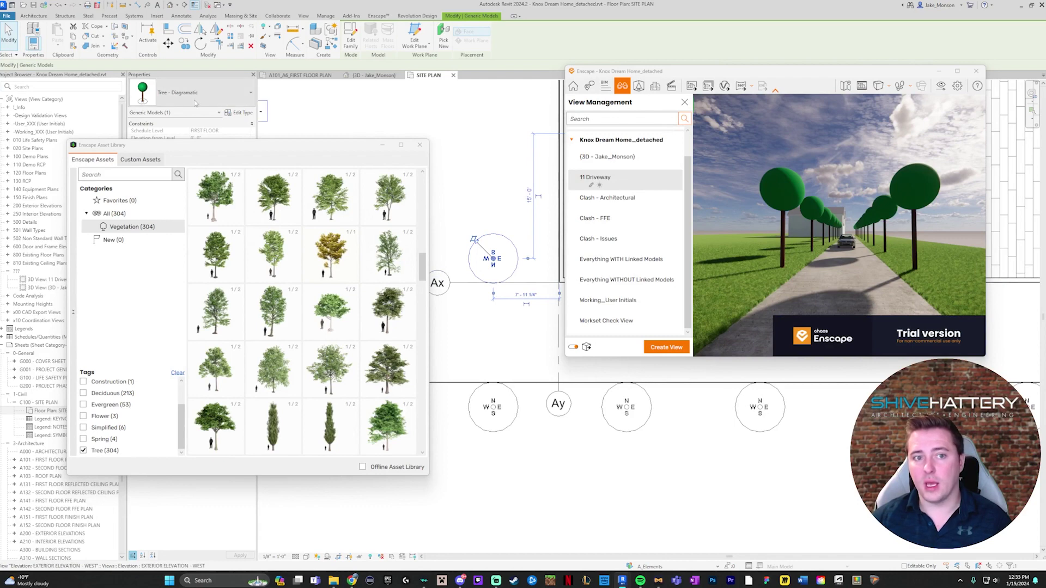
Step: Link the Deciduous Tree 050: Maple asset to the Tree - Diagramatic Revit family
mouse_move(293, 277)
left_click(295, 278)
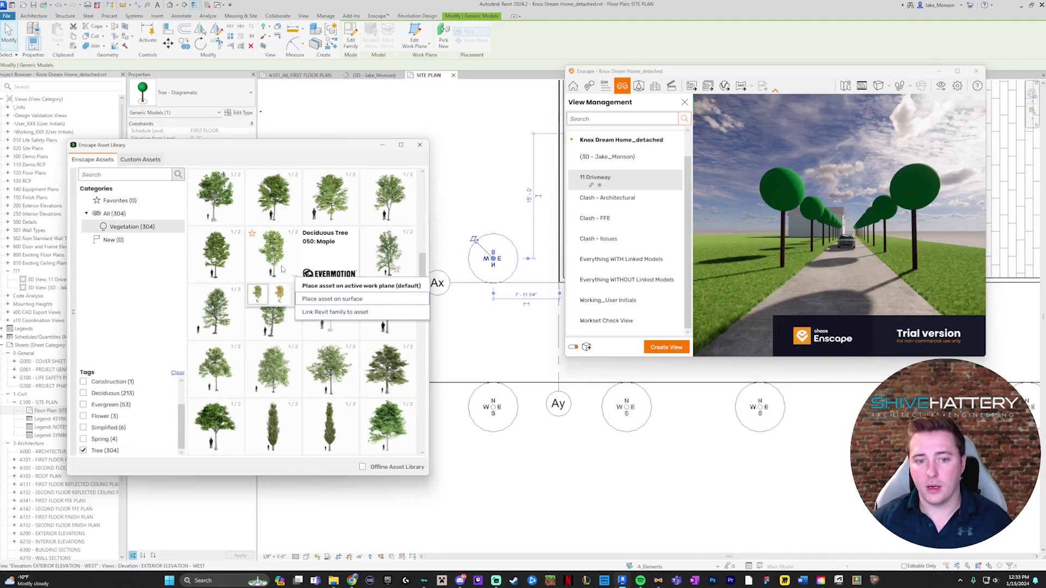
left_click(353, 313)
left_click_drag(90, 33, 346, 104)
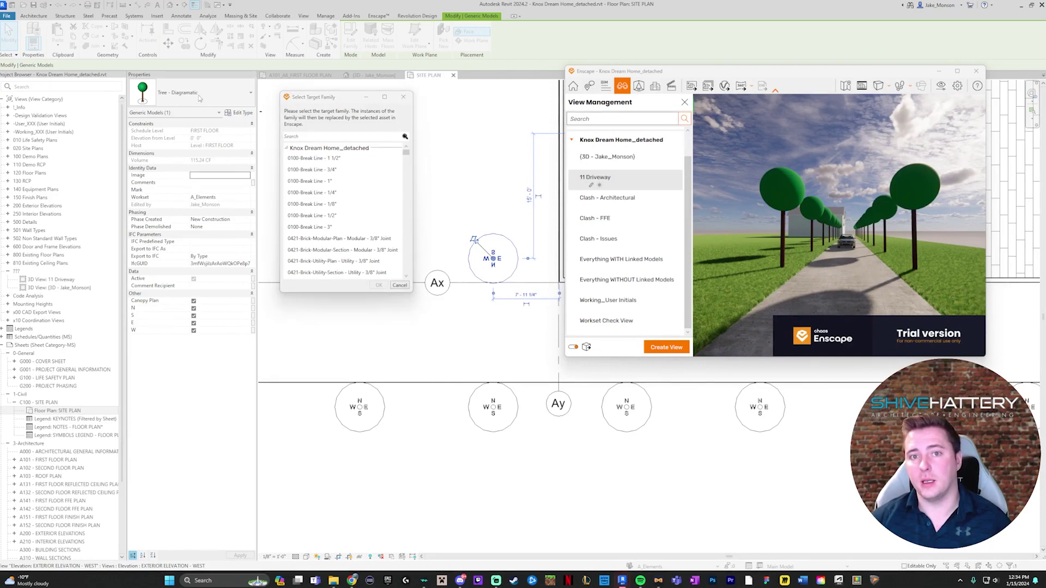
left_click(323, 138)
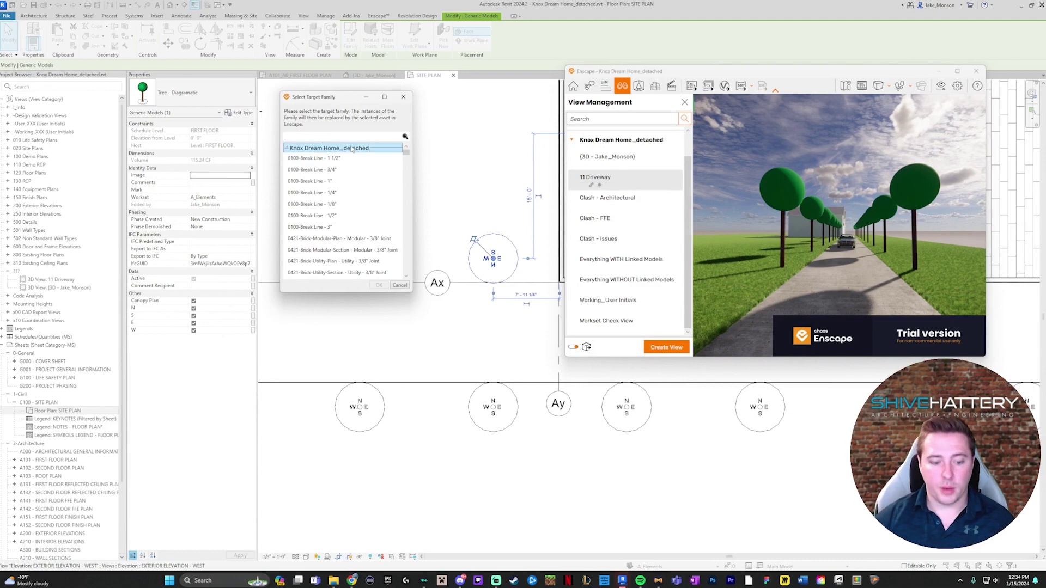
type("tree")
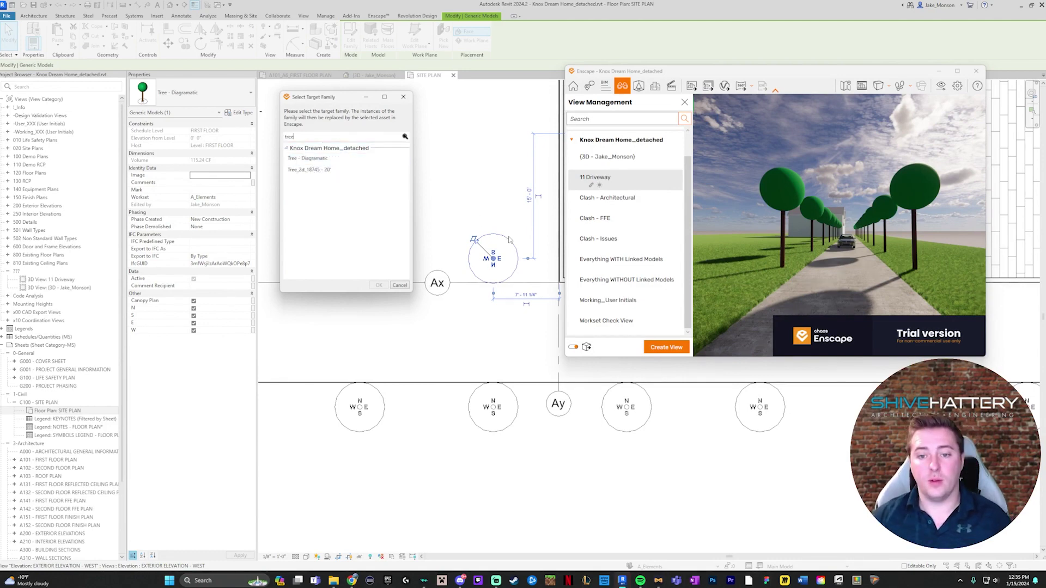
left_click(321, 158)
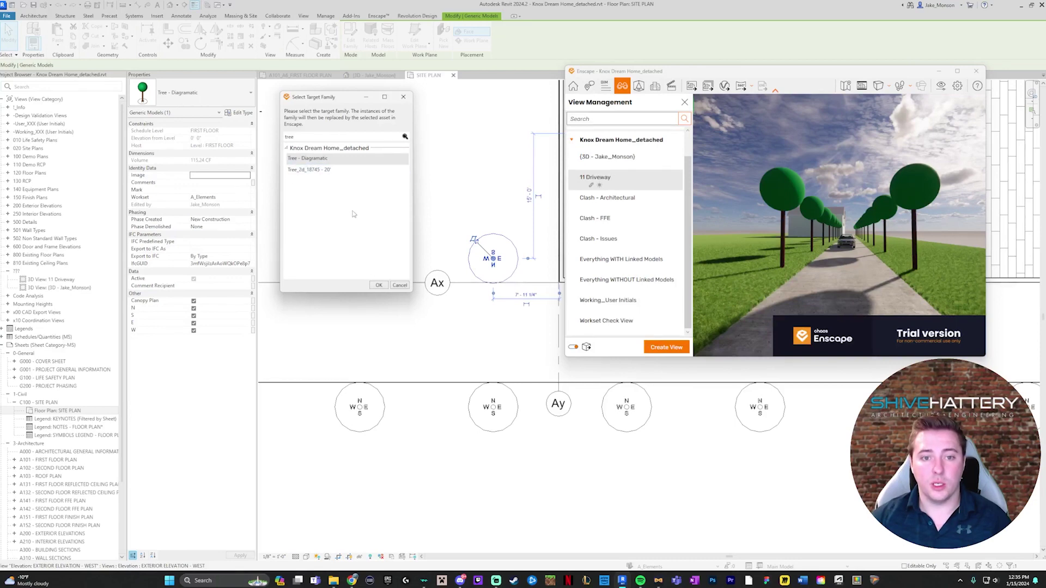
left_click(379, 286)
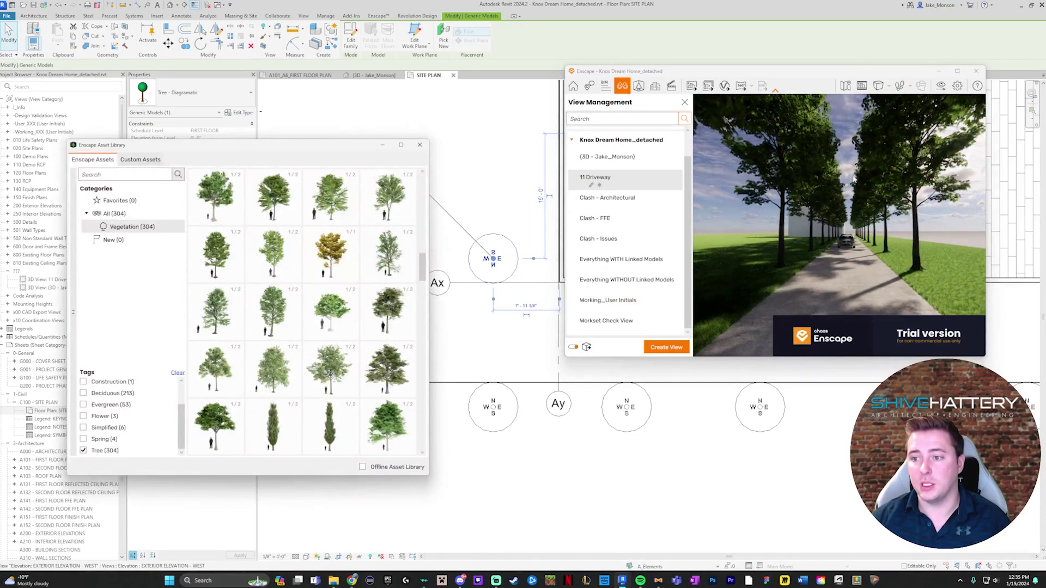
Step: Minimize the Asset Library and duplicate the type of the tree nearest the house as Tree - Diagramatic 2
left_click(492, 171)
left_click(503, 239)
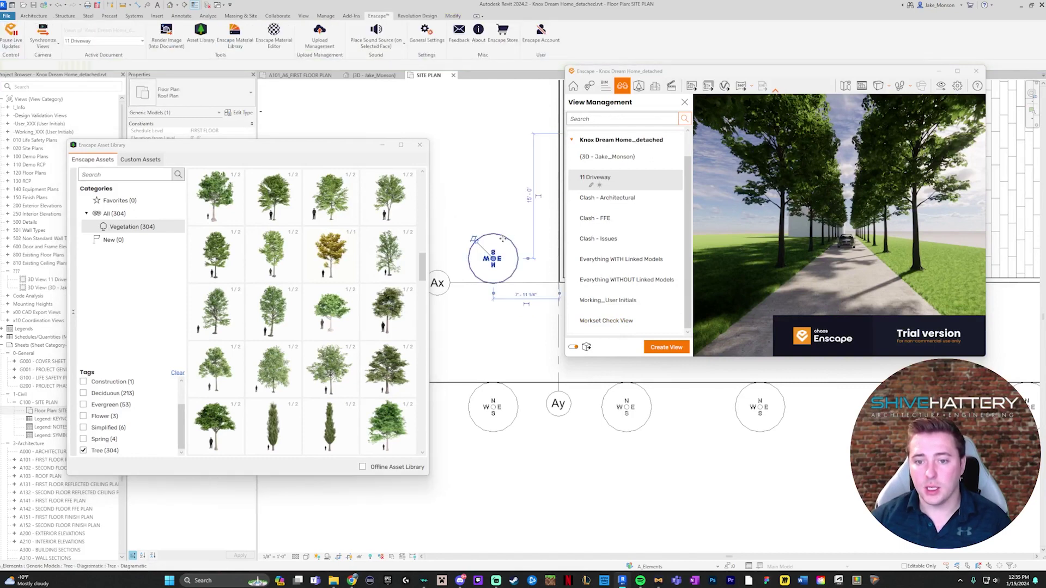
left_click(567, 482)
left_click(519, 260)
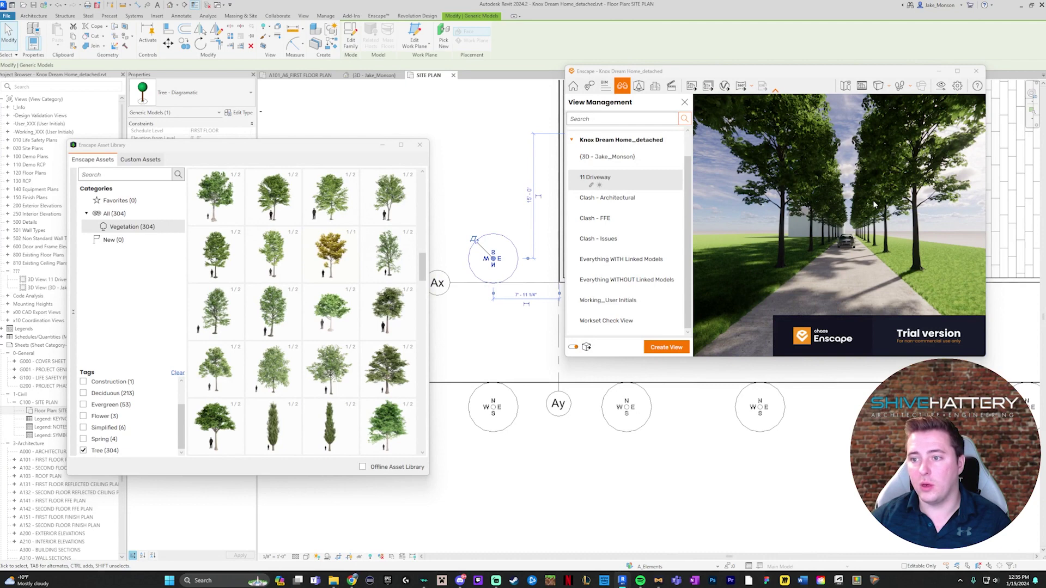
left_click(382, 145)
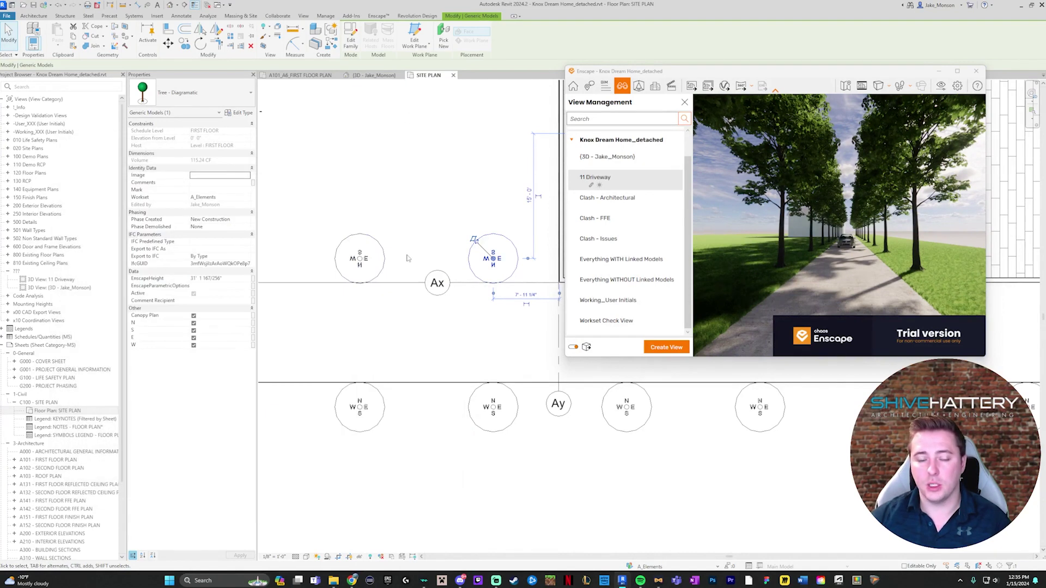
left_click(243, 112)
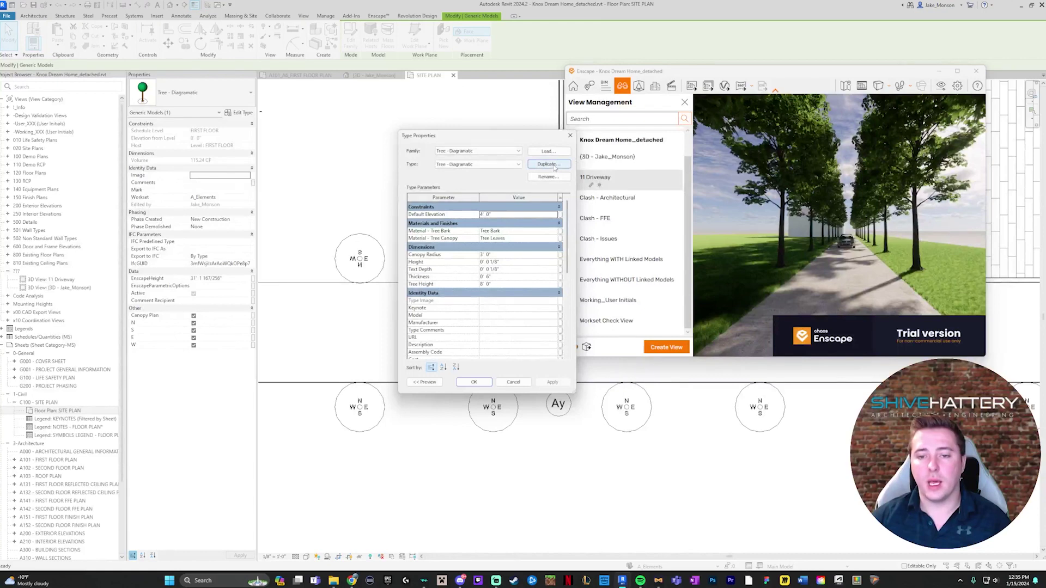
left_click(548, 165)
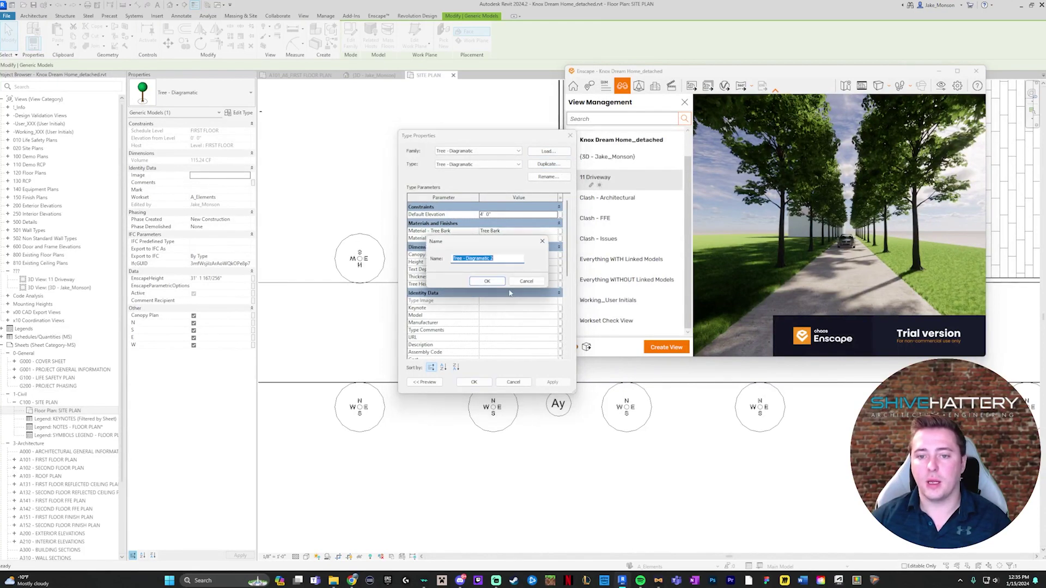
left_click(507, 259)
left_click(487, 280)
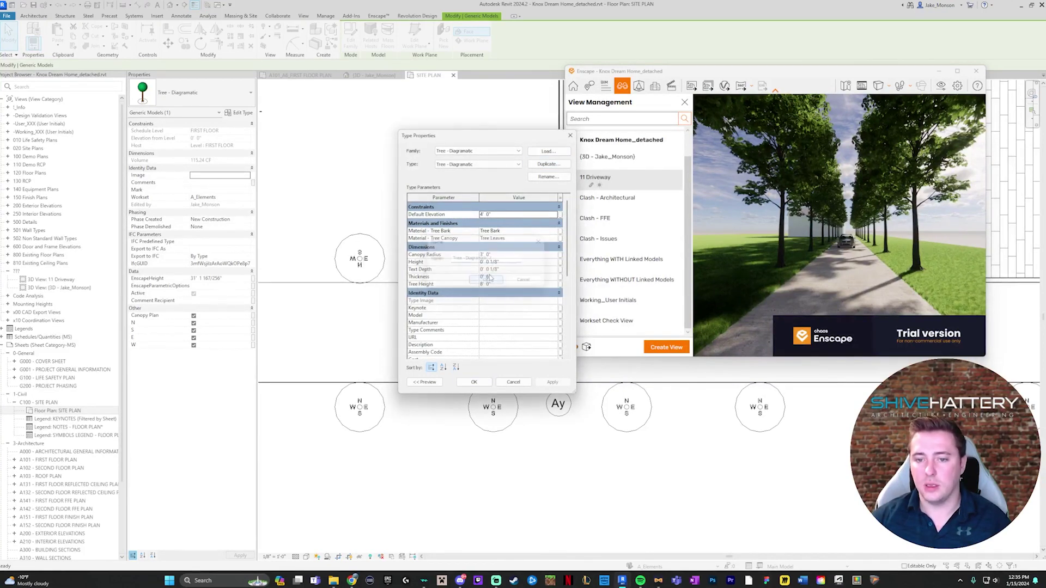
left_click(474, 382)
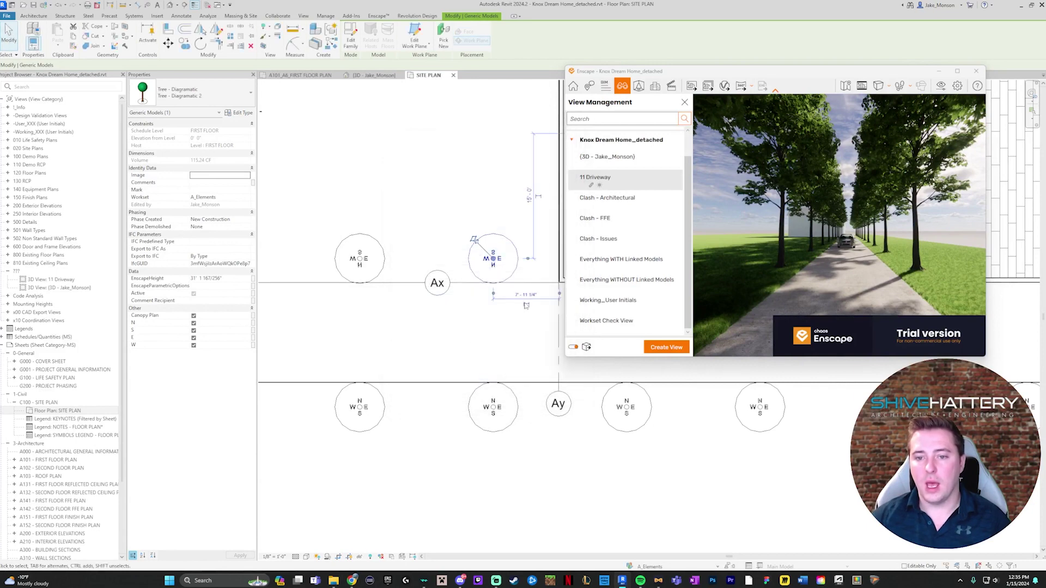
Step: Replace the EnscapeAssetId of the Tree - Diagramatic 2 type with "no link"
scroll(297, 283, "down", 3)
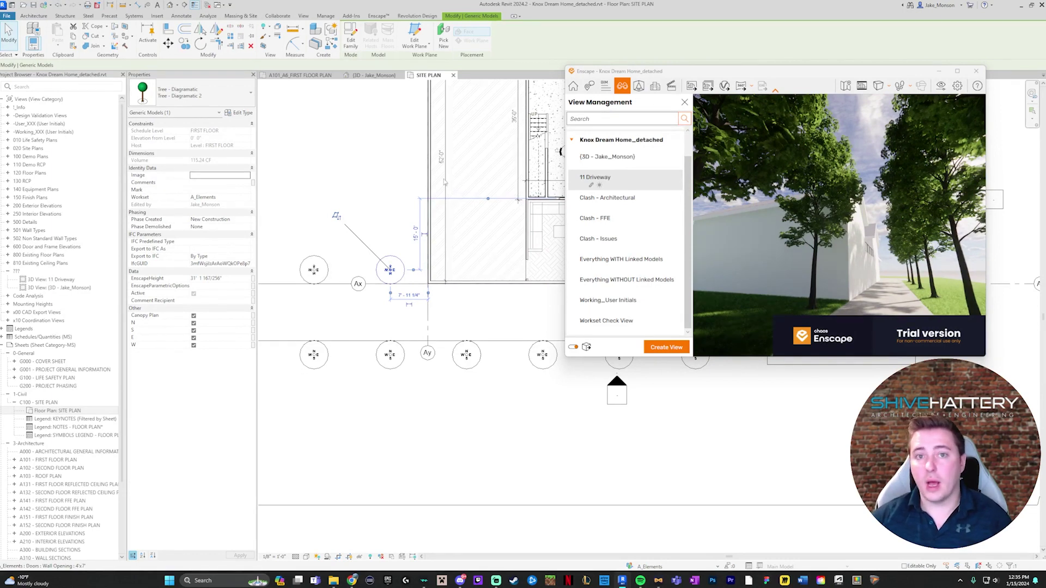
left_click(243, 113)
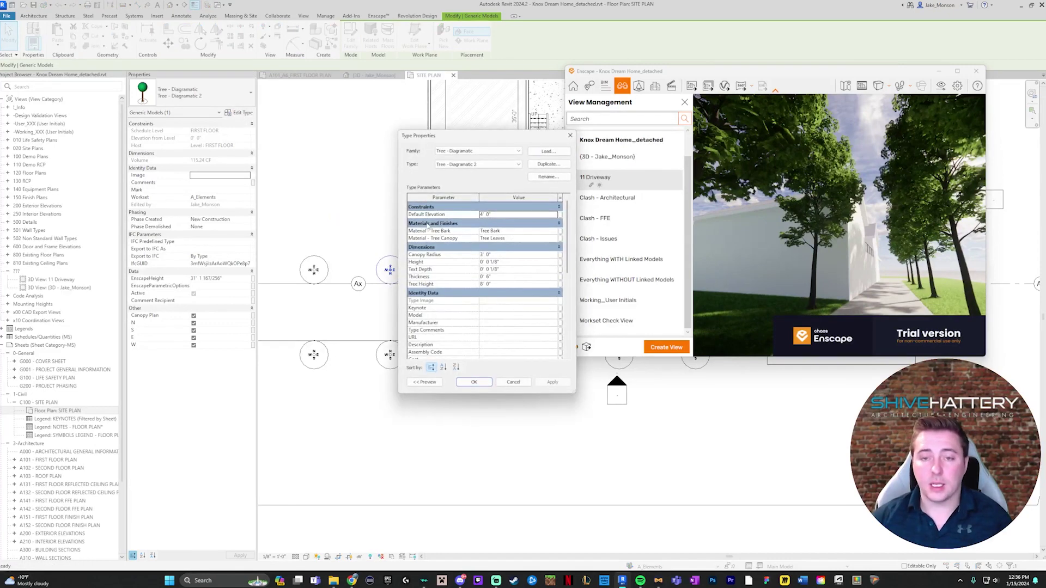
scroll(429, 225, "down", 5)
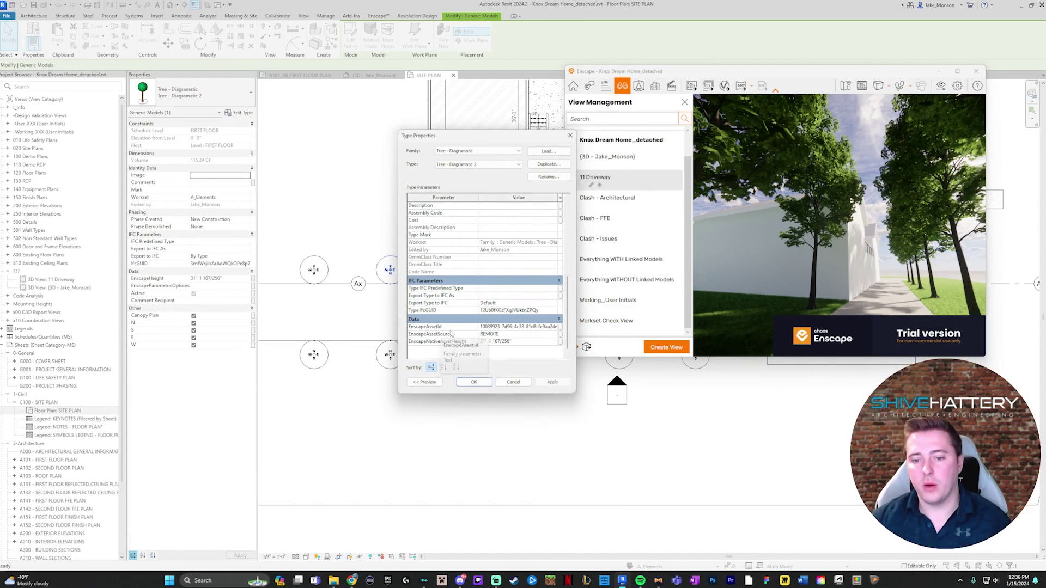
left_click(487, 327)
left_click_drag(482, 327, 570, 330)
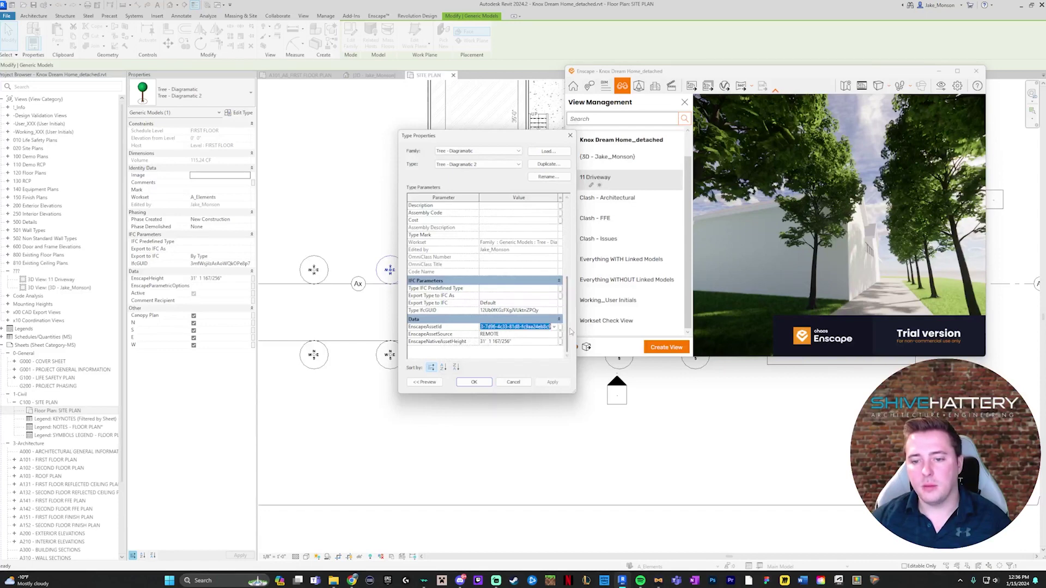
type("no")
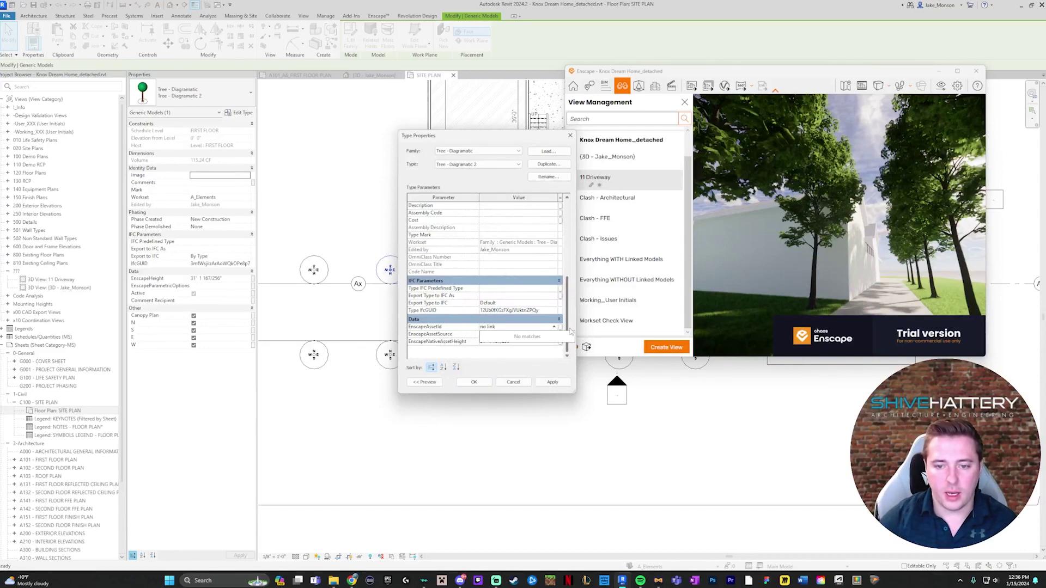
type(" link")
key("Return")
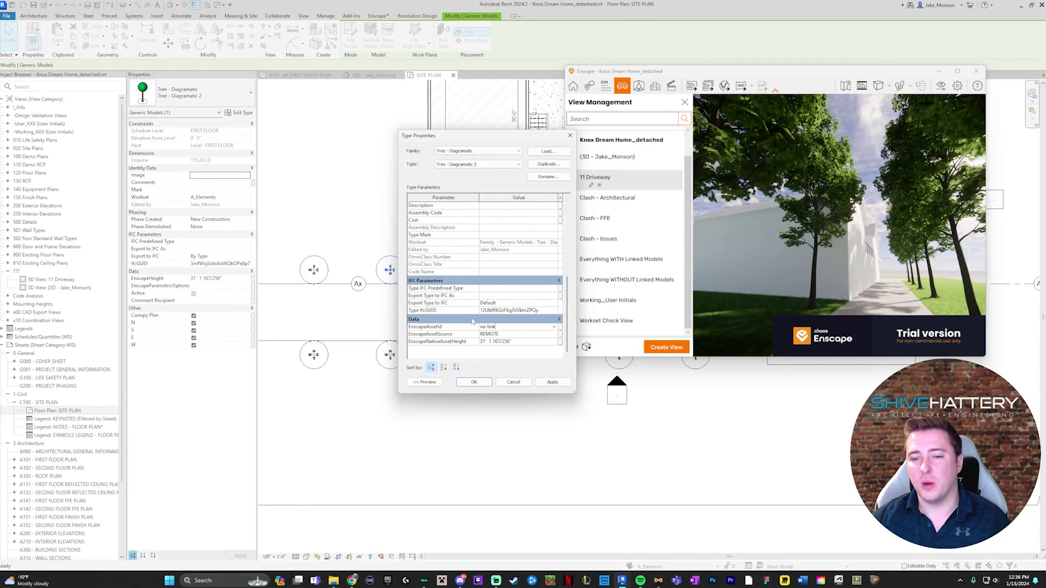
left_click(474, 382)
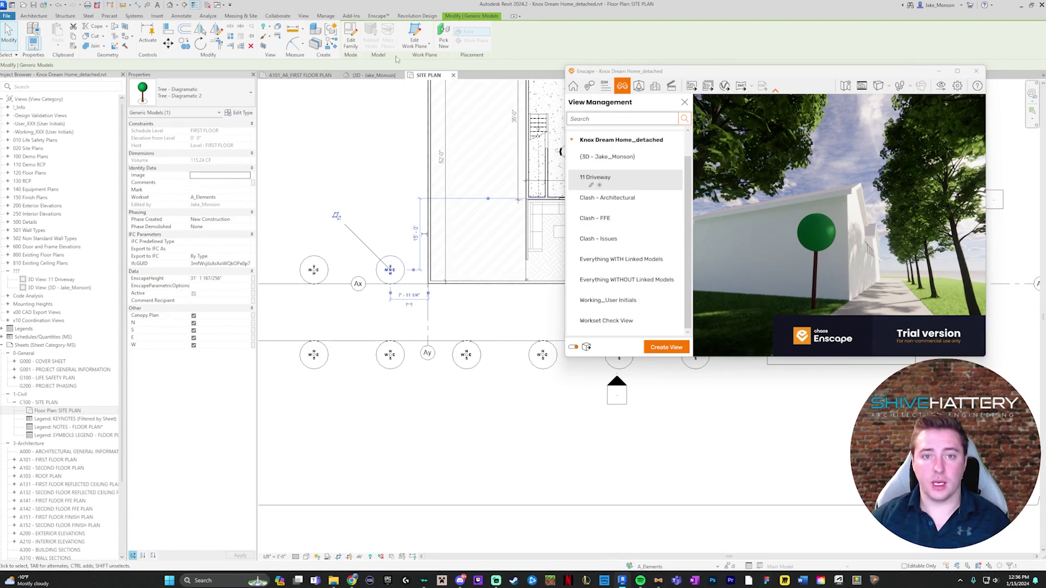
Step: Link the Deciduous Tree 051: Maple (autumn) asset to the Tree - Diagramatic 2 type
left_click(378, 16)
left_click(200, 31)
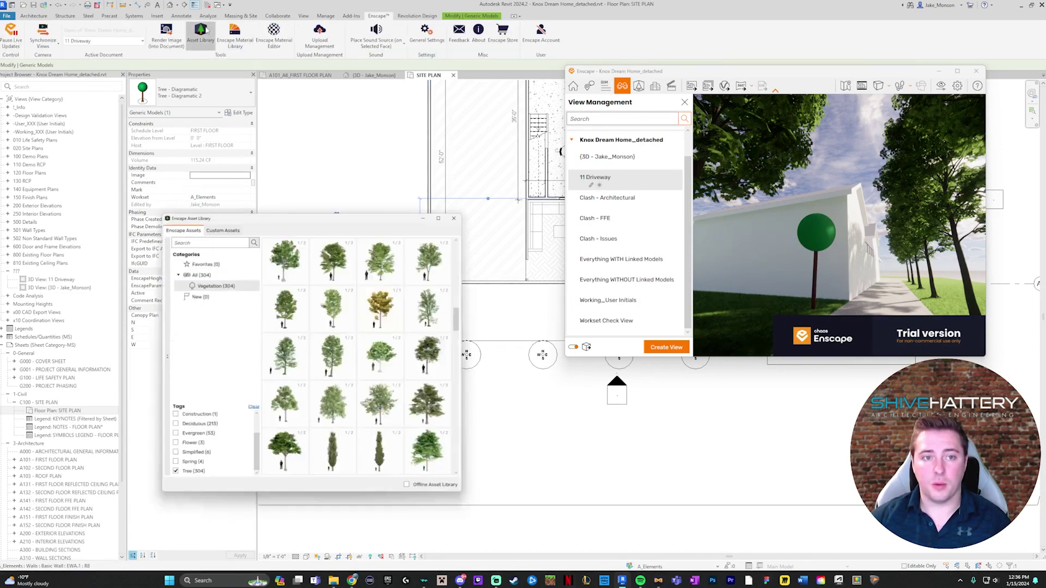
mouse_move(340, 263)
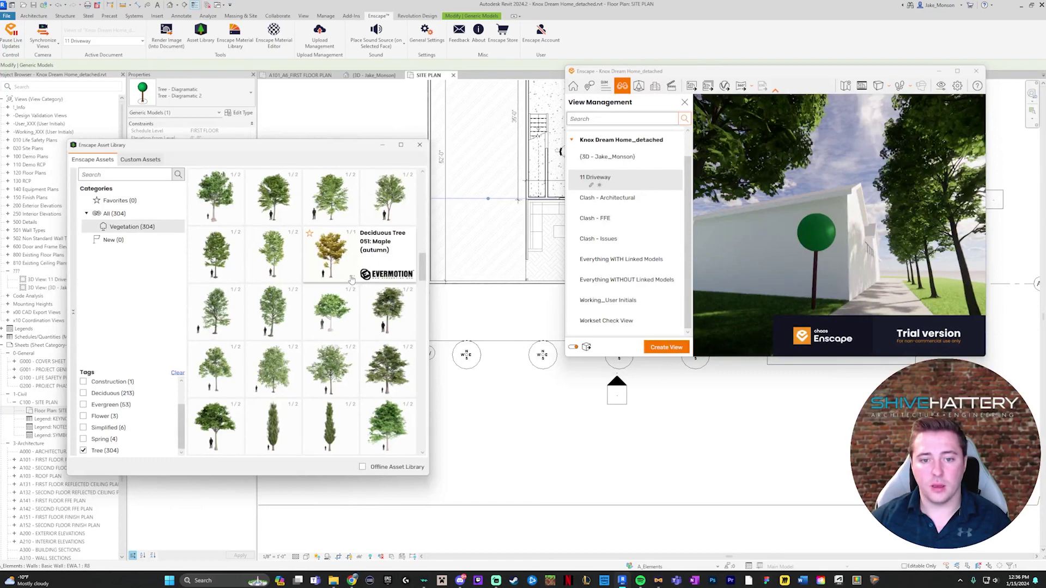
left_click(355, 278)
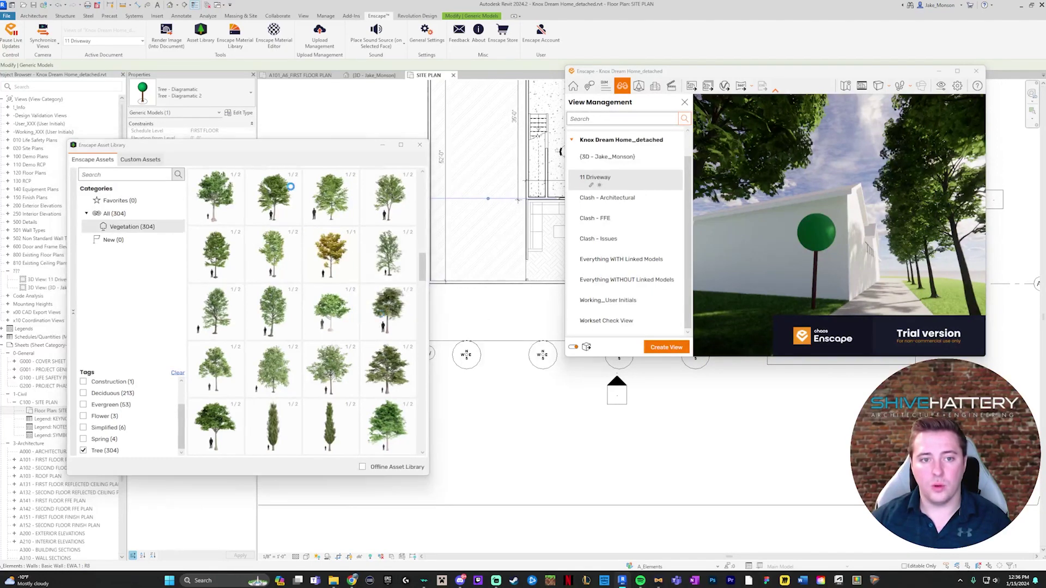
left_click(74, 55)
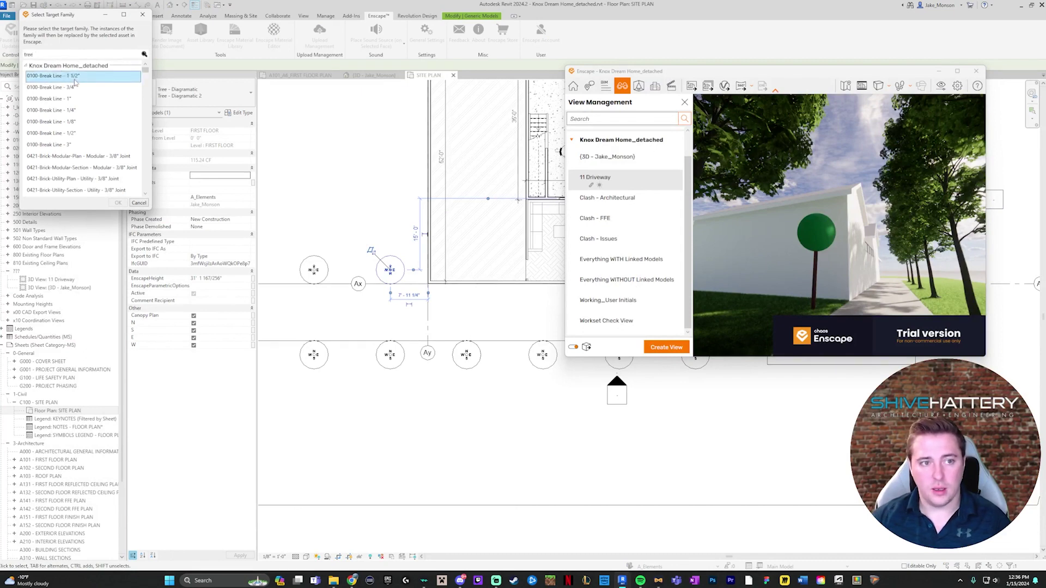
left_click(135, 203)
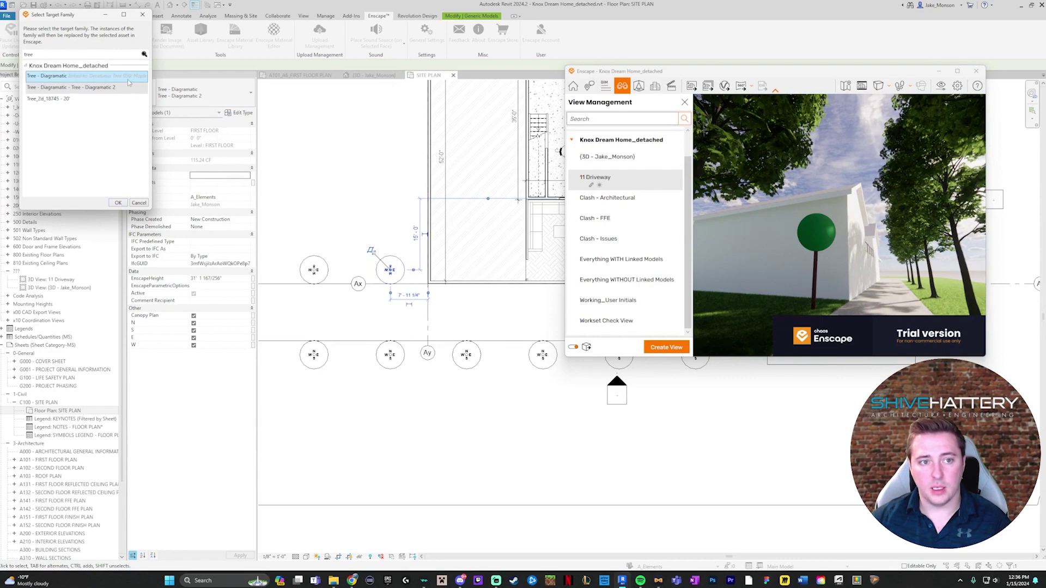
left_click(119, 203)
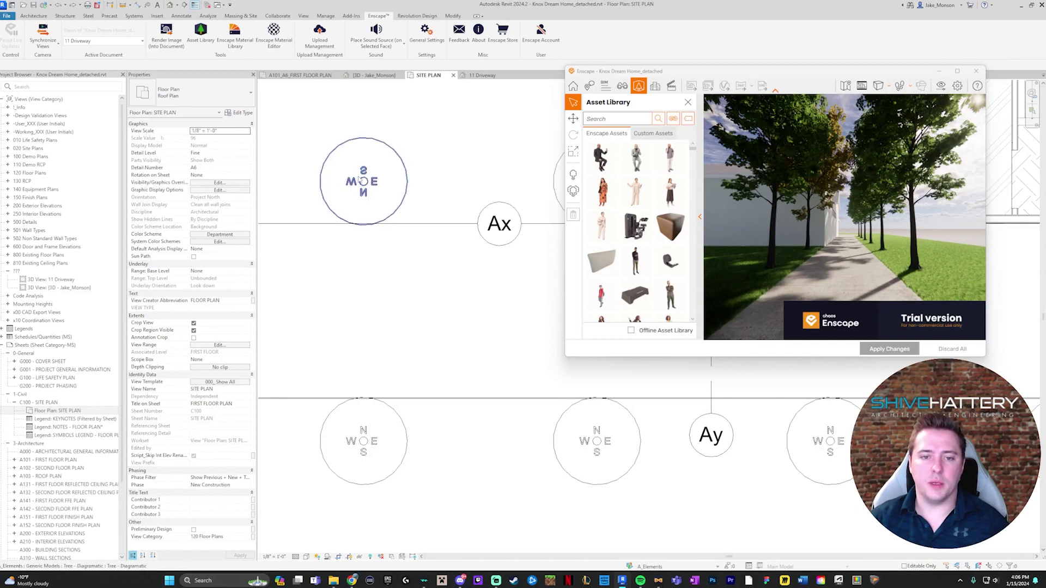
Step: Rotate the tree above the driveway beside grid bubble Ax to vary its orientation
left_click(359, 188)
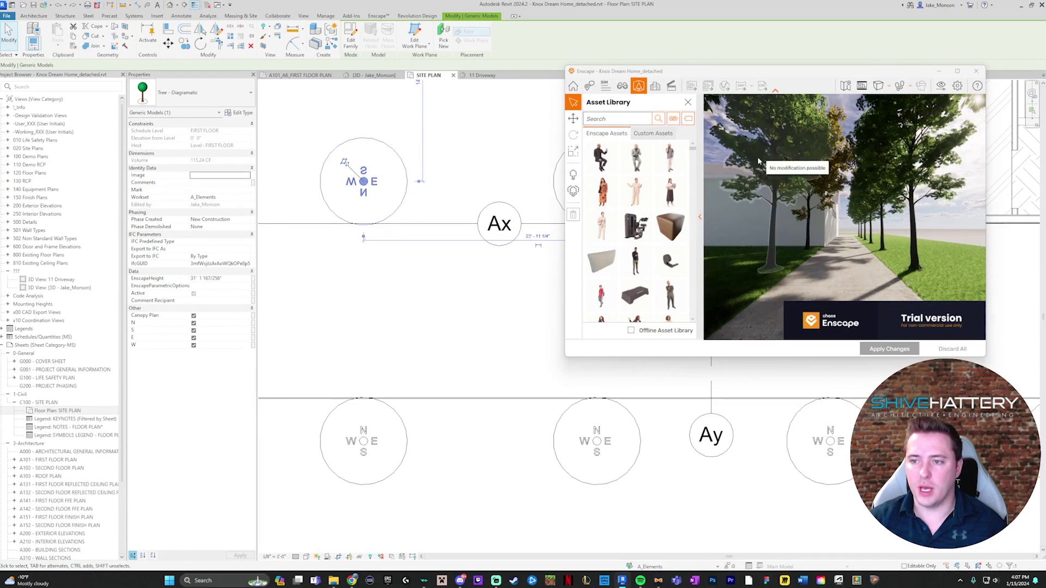
left_click(200, 44)
left_click(368, 200)
left_click(327, 145)
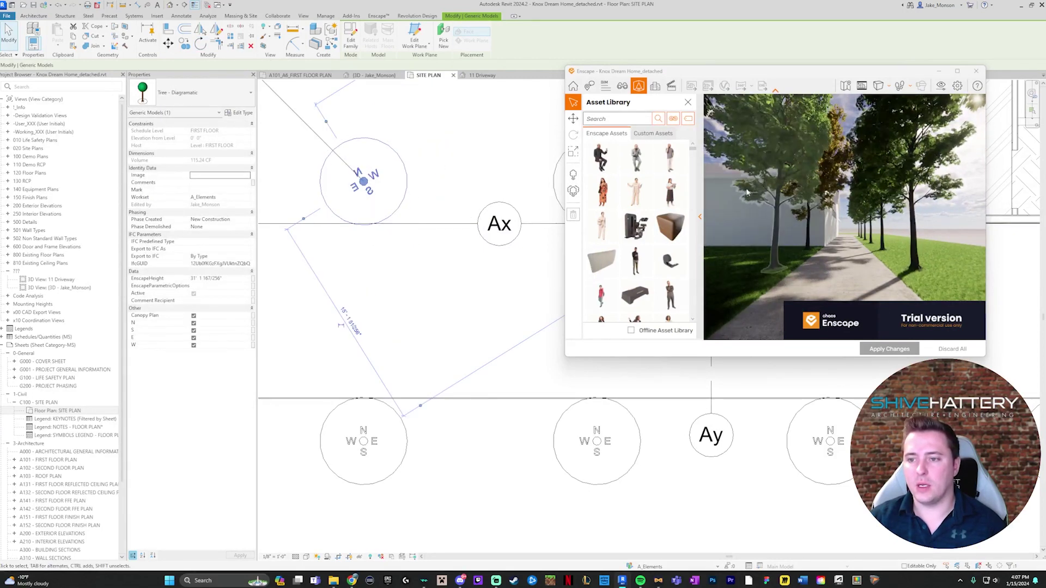
key("space")
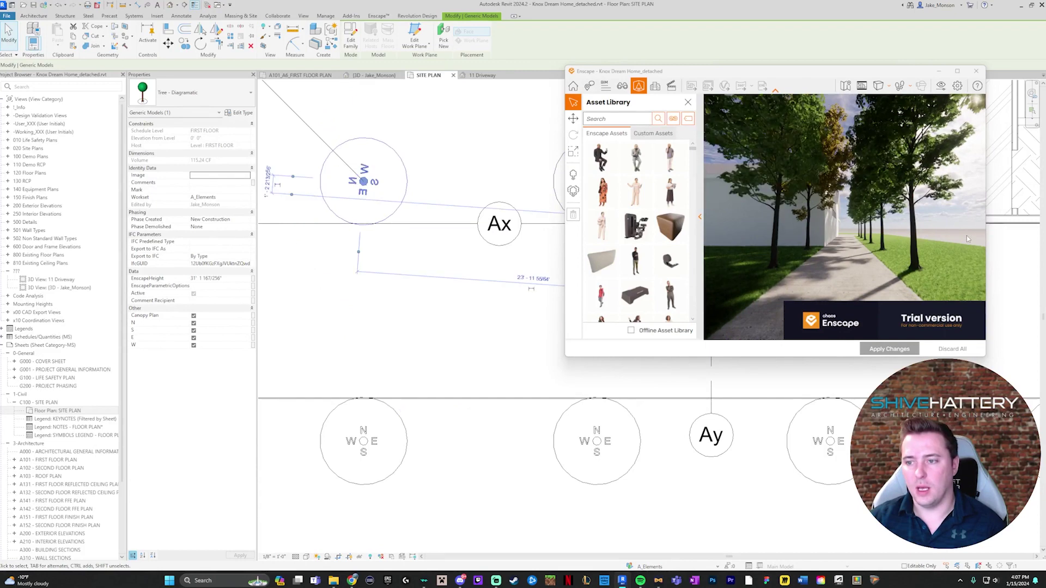
Step: Turn off the W, E, S and N direction letters of the selected tree above the driveway
left_click(194, 345)
left_click(194, 338)
left_click(193, 331)
left_click(194, 323)
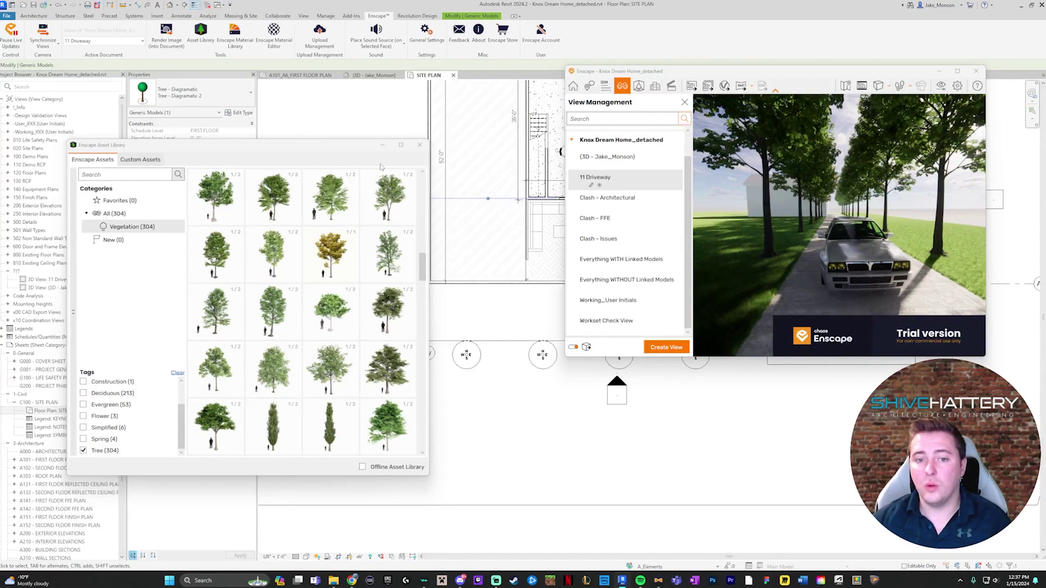
Step: Minimize the separate Asset Library window and open the driveway car, Car 007, for asset editing in the Enscape rendering
left_click(382, 145)
scroll(345, 253, "down", 2)
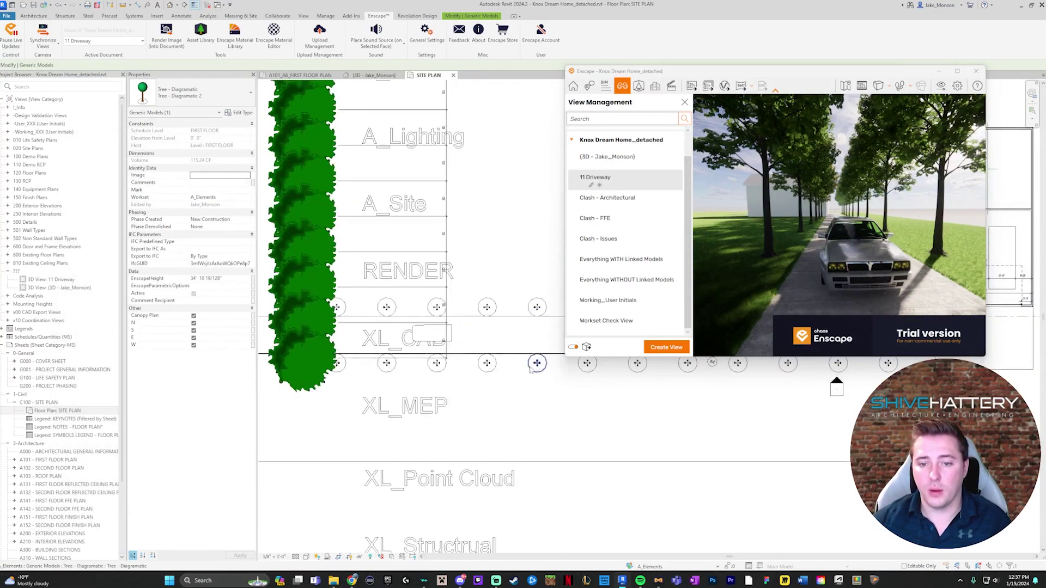
scroll(523, 354, "up", 2)
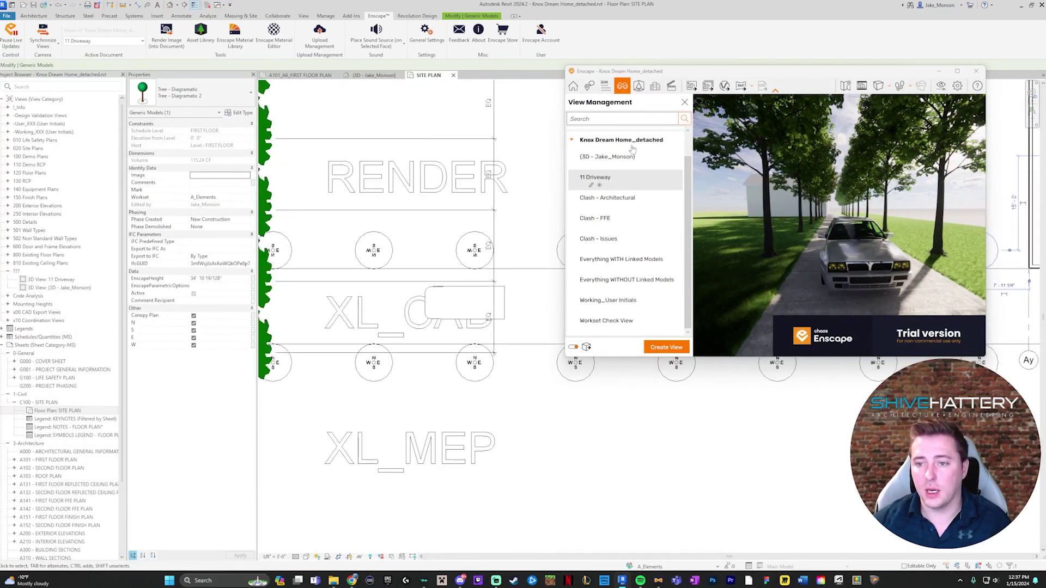
left_click(639, 86)
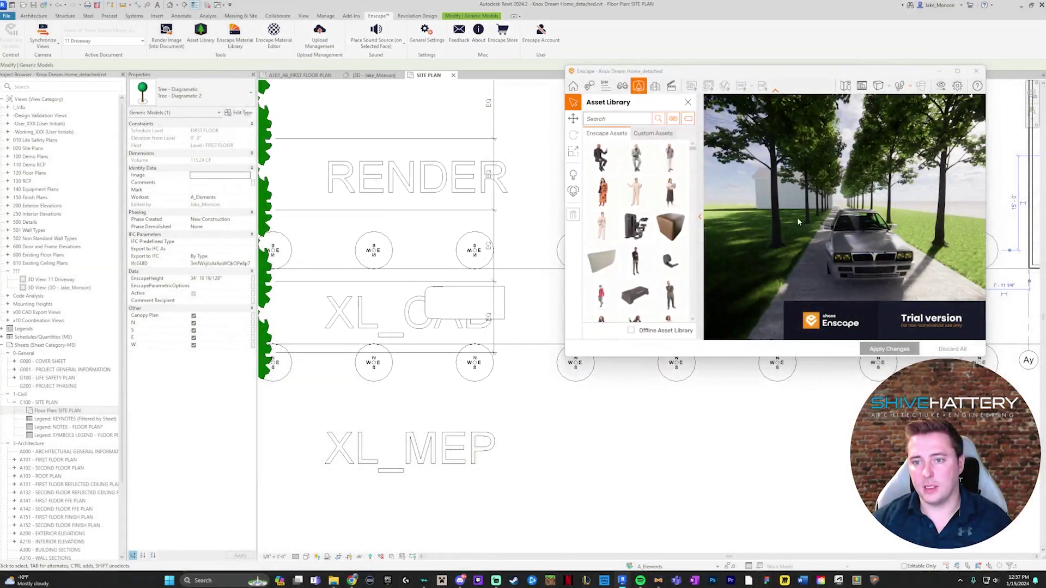
left_click(863, 258)
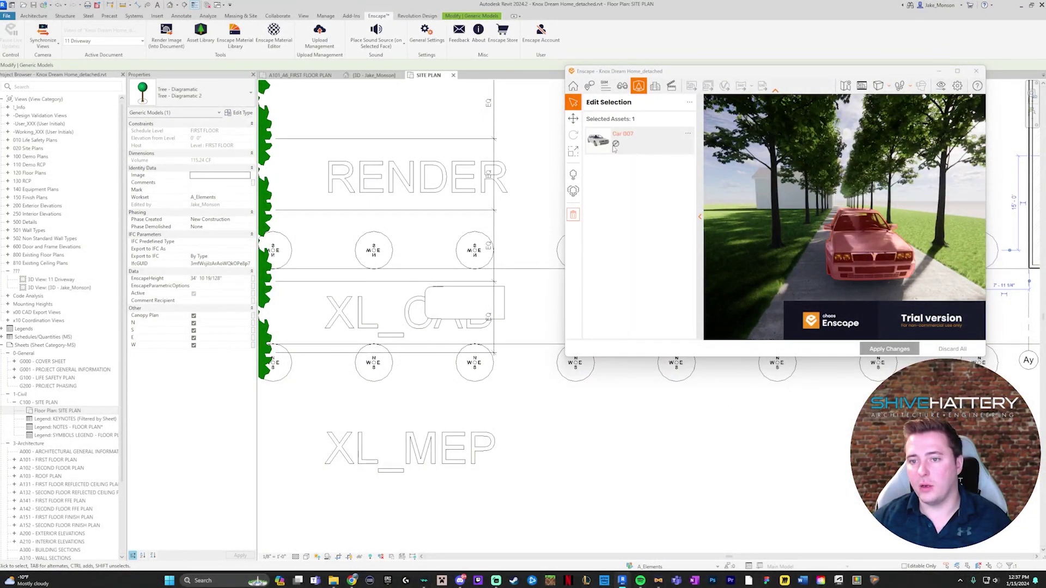
left_click(615, 146)
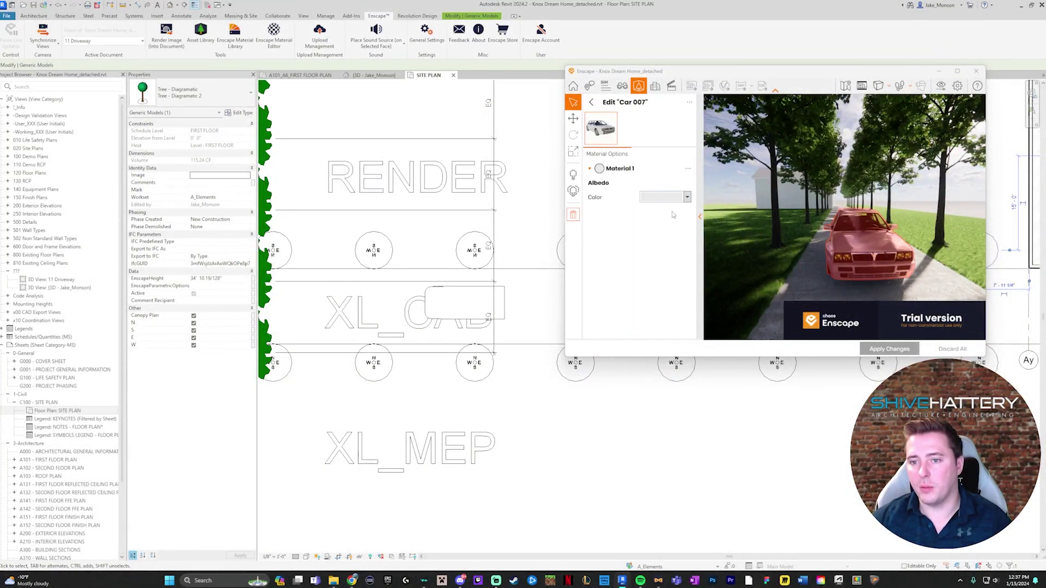
Step: Change the Material 1 albedo color of Car 007 to orange-red
left_click(682, 199)
left_click(658, 264)
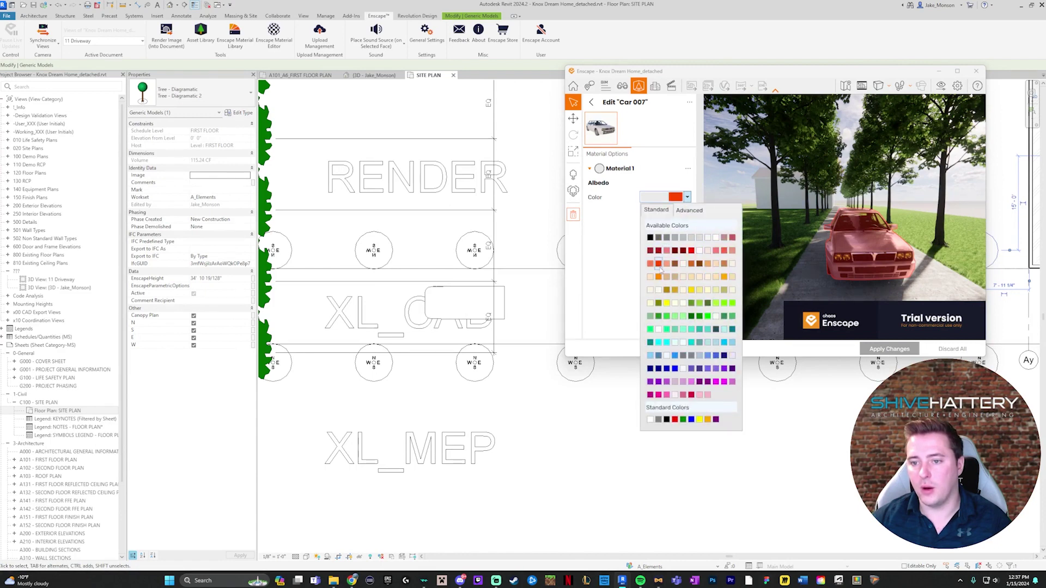
left_click(880, 291)
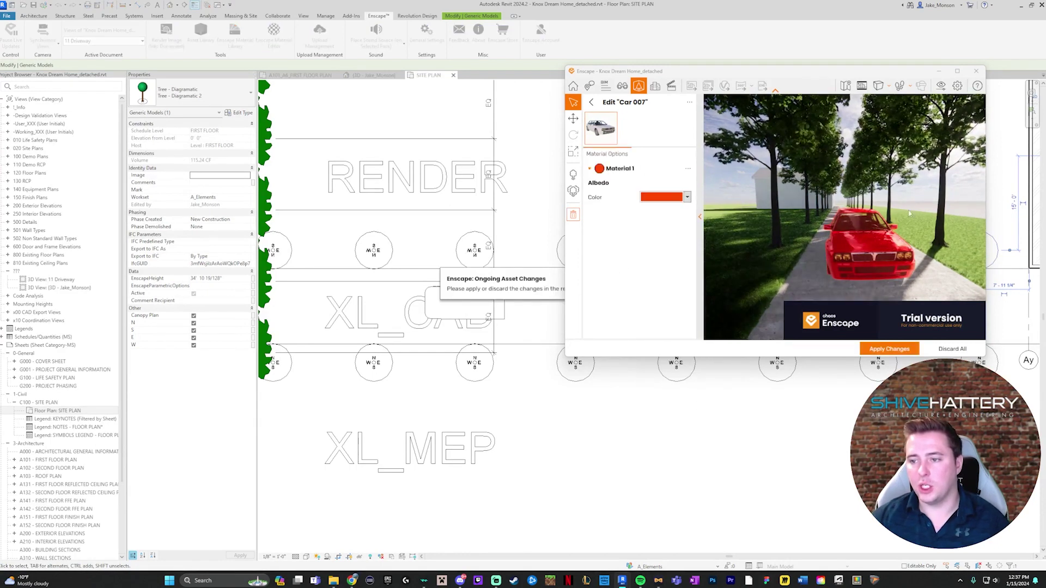
left_click(928, 179)
left_click(785, 235)
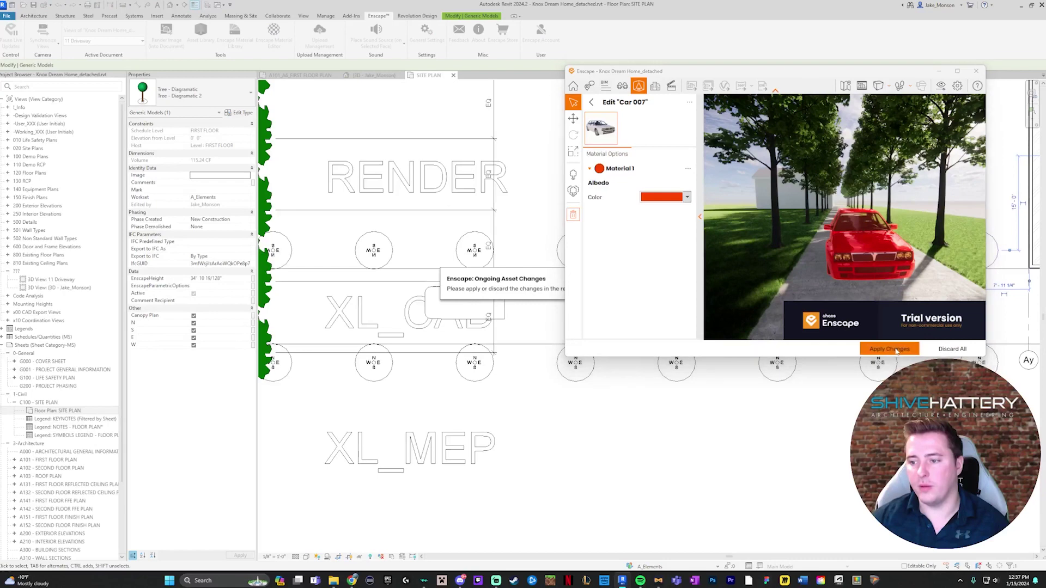